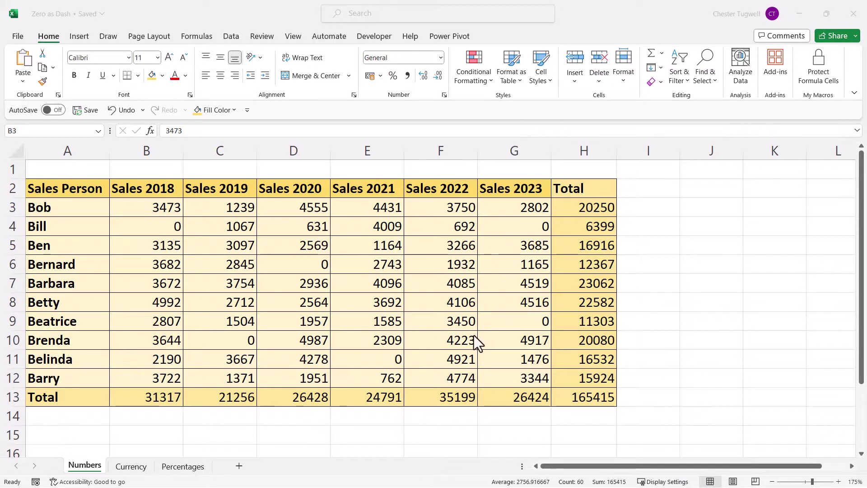
Select the sales figures B3:G12 on the Numbers sheet
left_click(154, 208)
left_click_drag(154, 208, 510, 381)
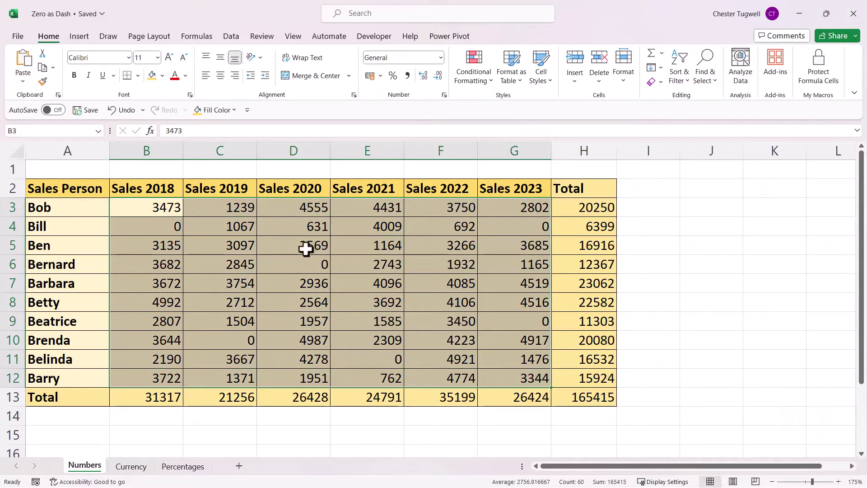
right_click(230, 212)
left_click(259, 392)
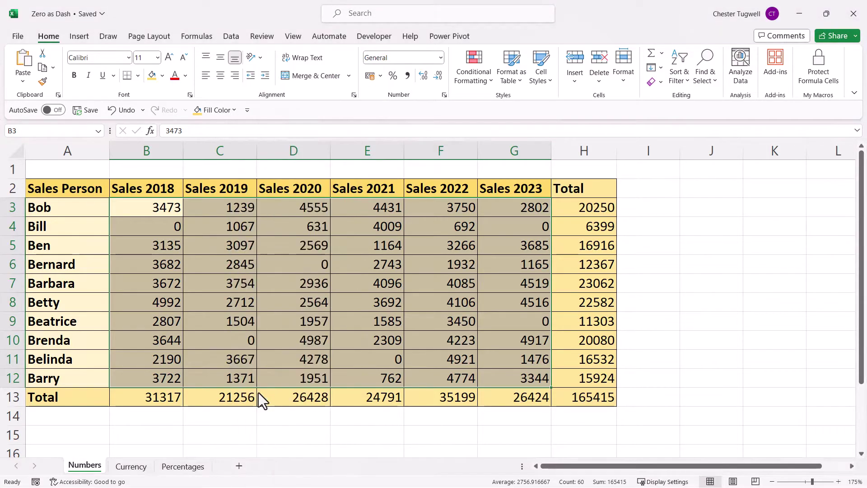
left_click(384, 472)
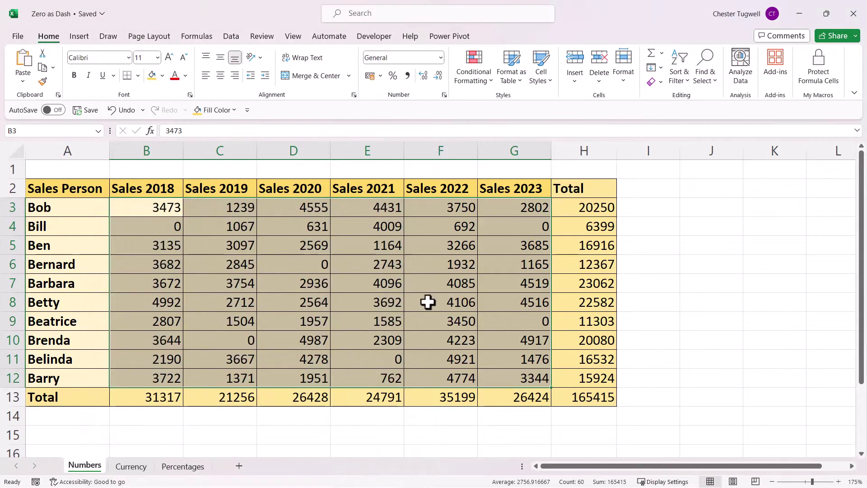
Open Format Cells on the Custom category with the 0 code as the starting point
key("ctrl+1")
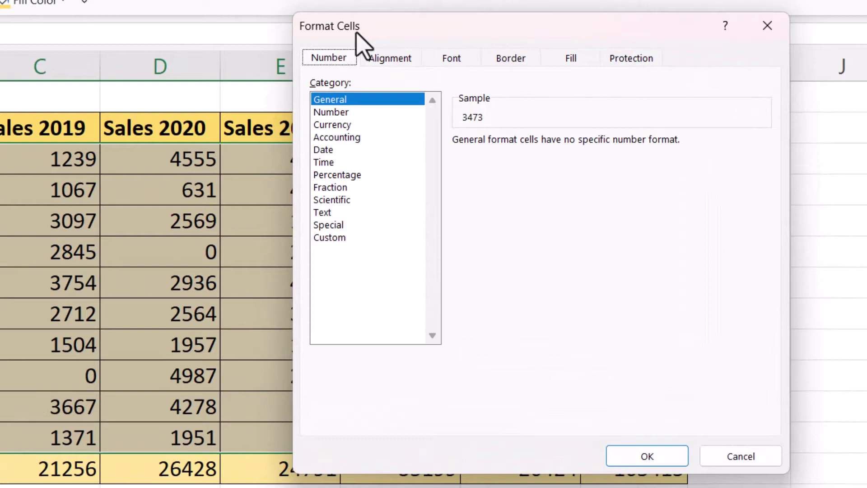
left_click(321, 238)
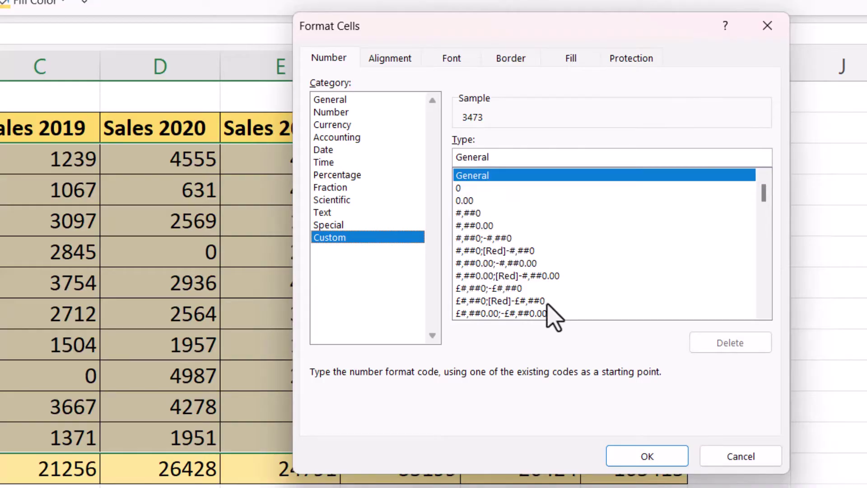
left_click(459, 188)
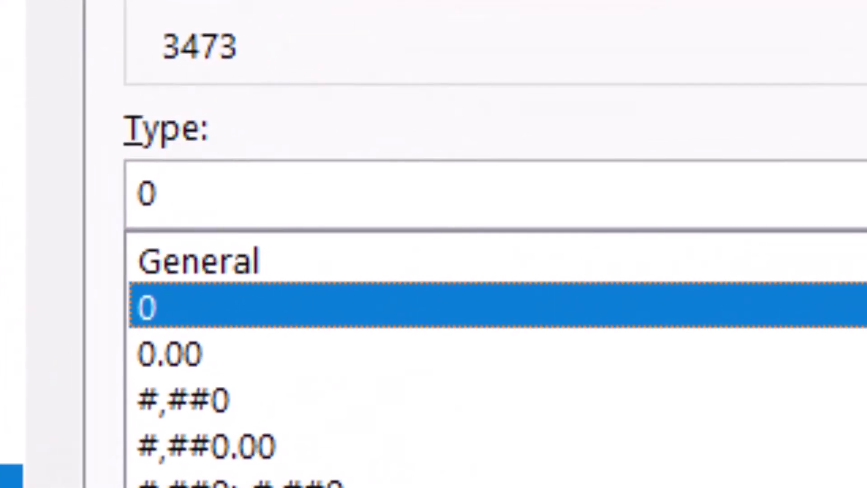
Extend the custom code to 0;-0;- and apply it to B3:G12
left_click(162, 193)
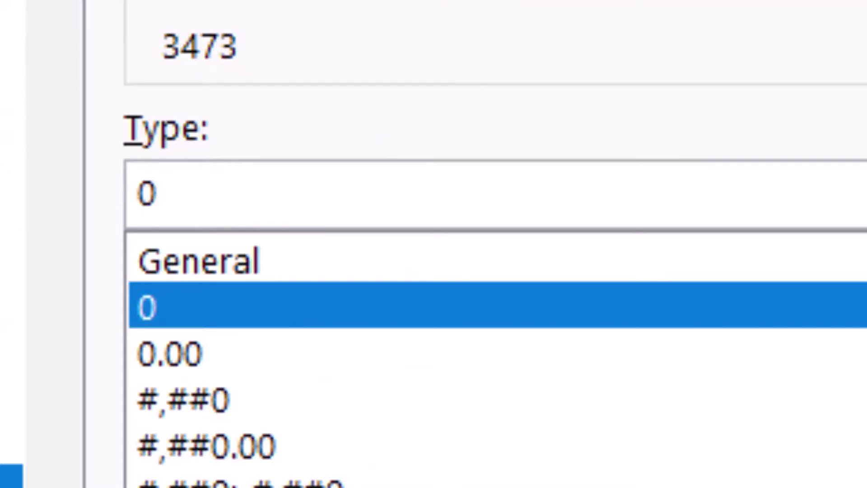
type(";")
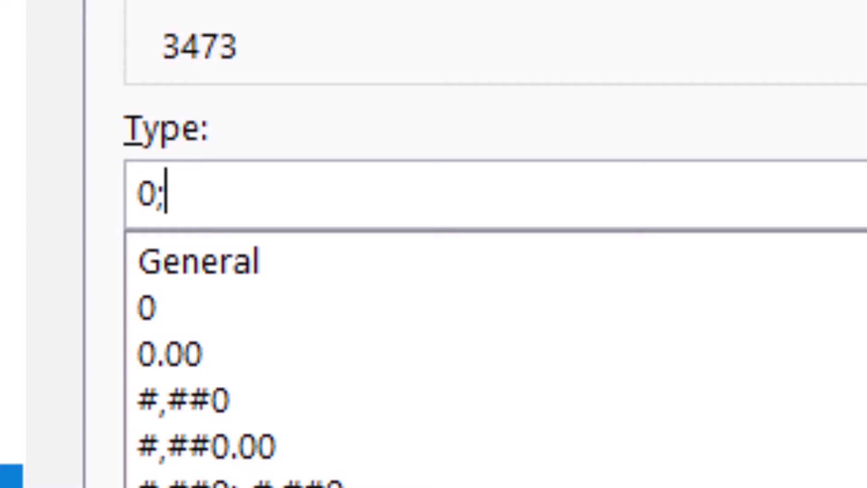
type("-0")
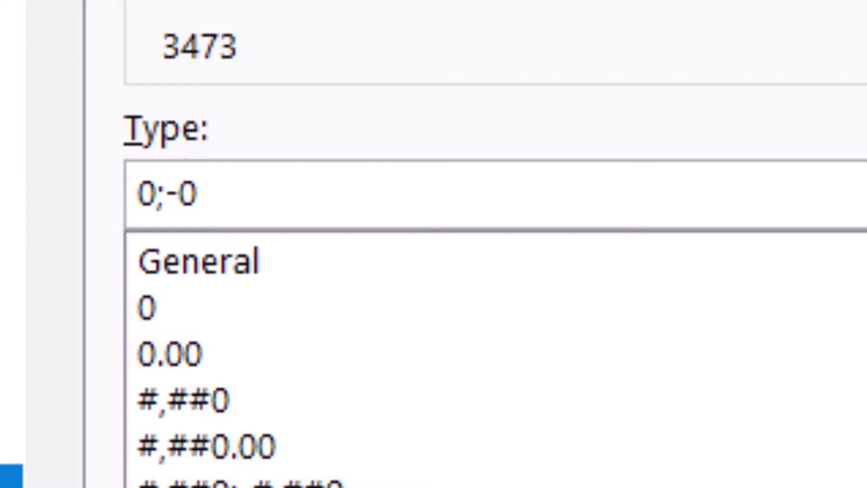
type(";")
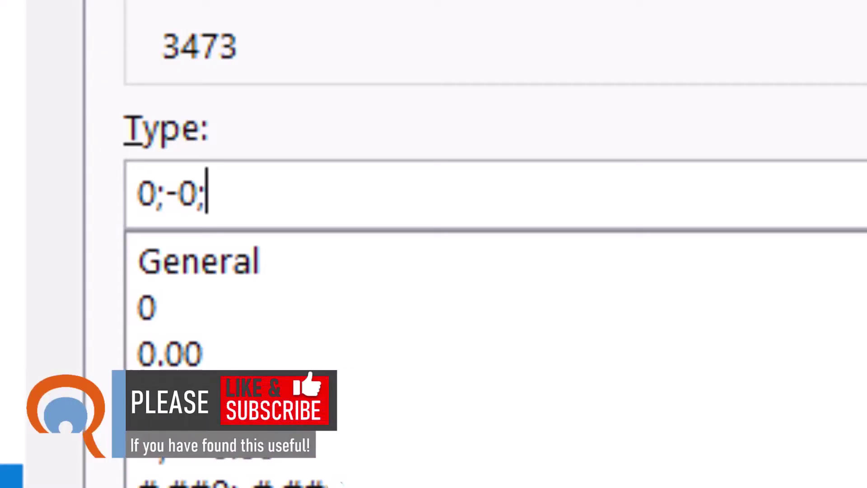
type("-")
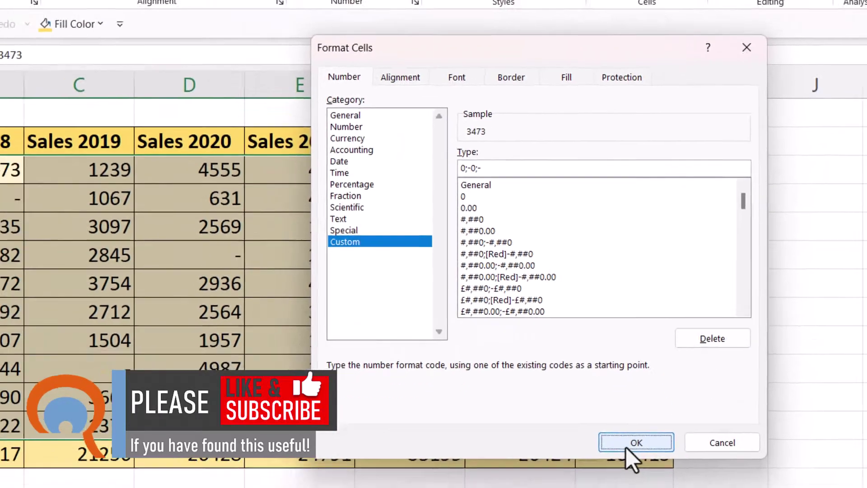
left_click(626, 445)
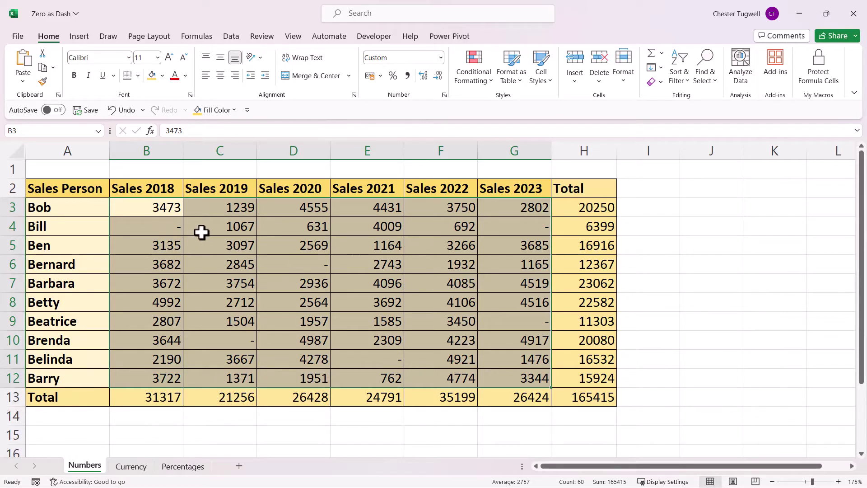
Append ? to the Numbers sheet's format code, making it 0;-0;-?
key("ctrl+1")
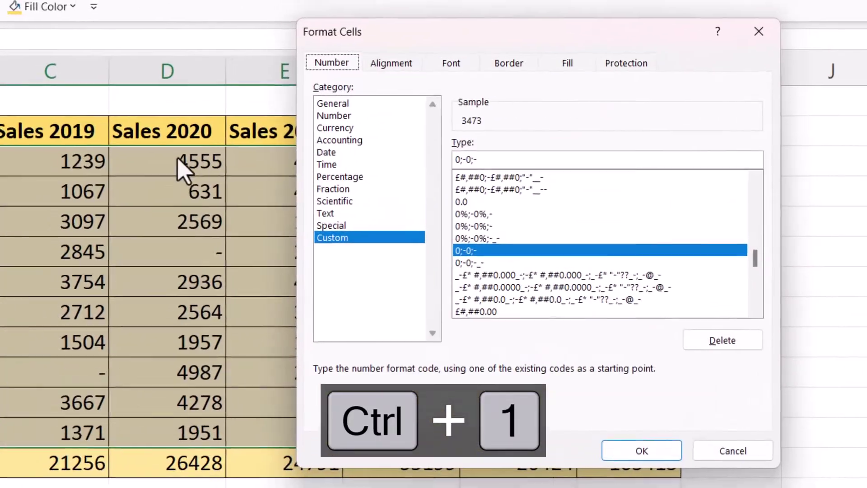
left_click(490, 159)
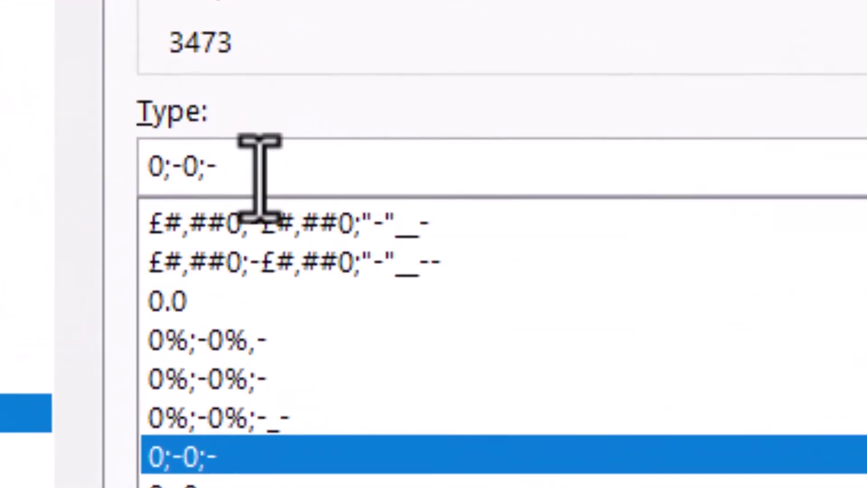
type("?")
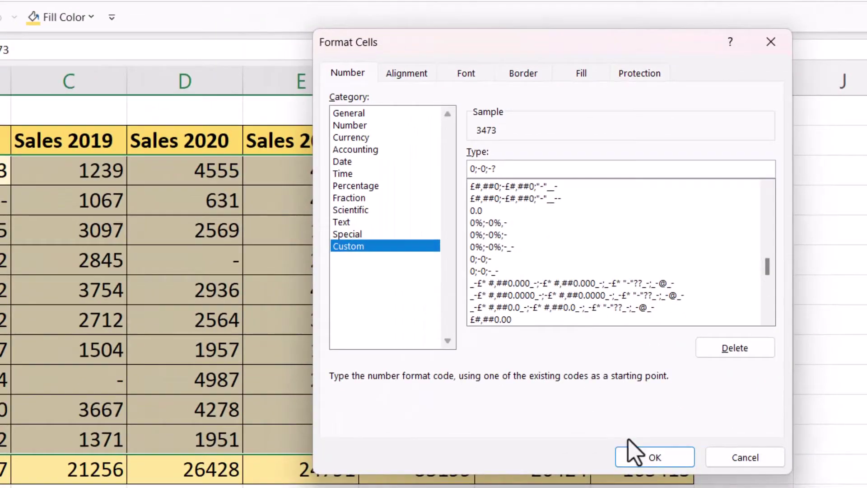
left_click(634, 449)
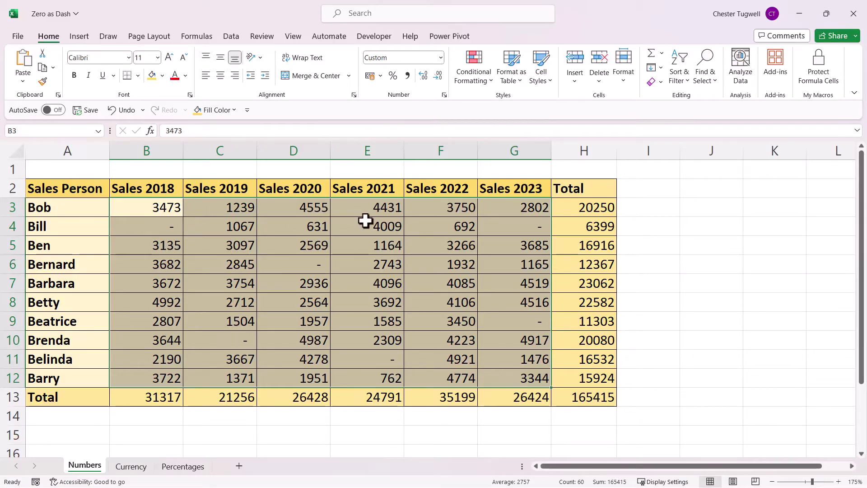
On the Currency sheet, give B3:G12 pound Accounting format with one fewer decimal place
left_click(131, 466)
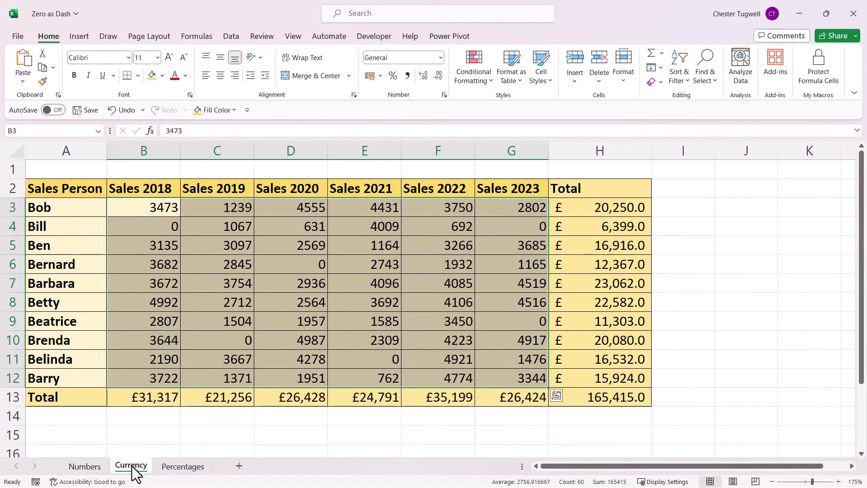
left_click_drag(140, 207, 494, 375)
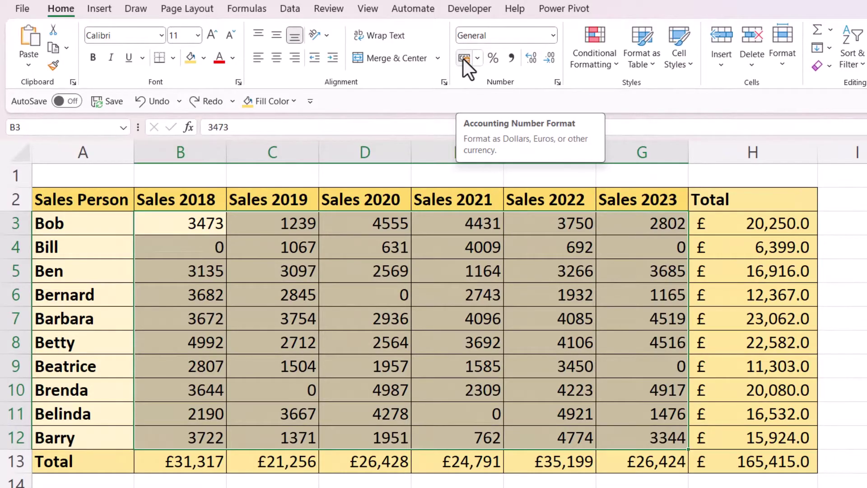
left_click(463, 57)
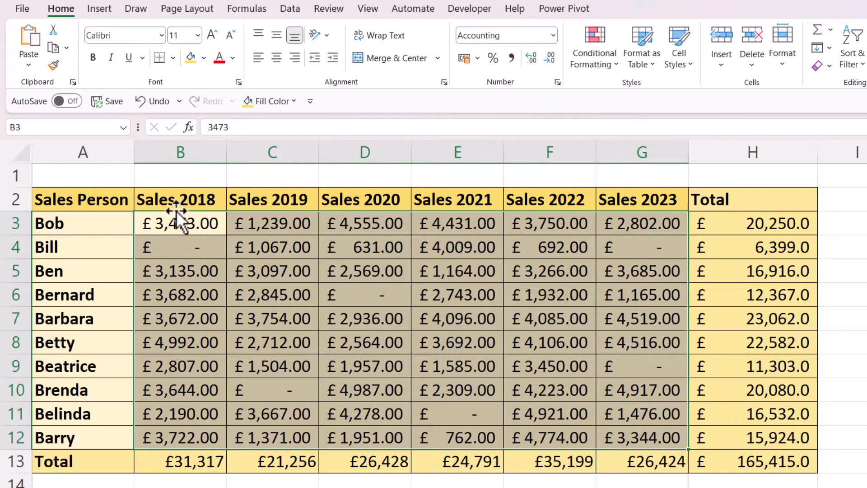
left_click(550, 58)
Remove the remaining decimal so figures read whole pounds like £ 3,473, keeping column B's width
left_click(550, 57)
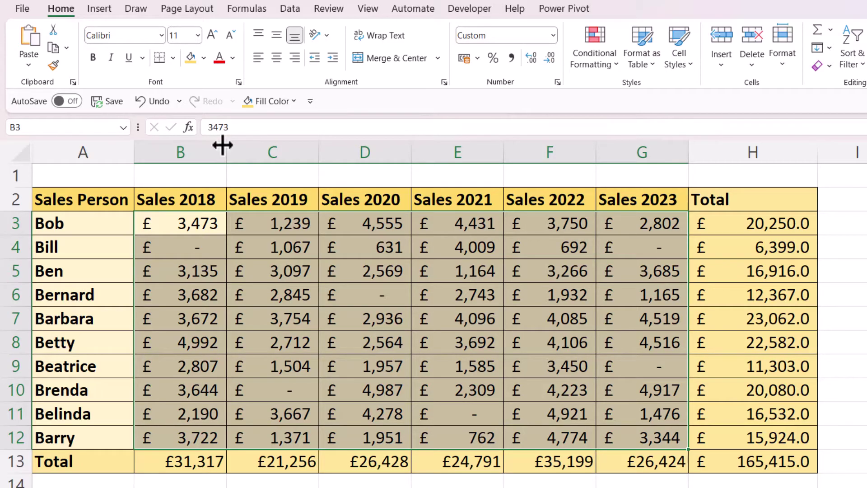
left_click_drag(226, 144, 296, 145)
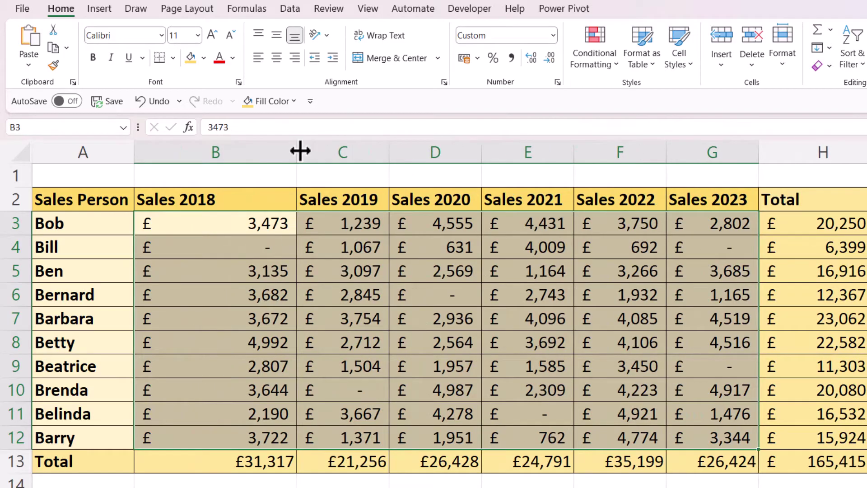
key("ctrl+z")
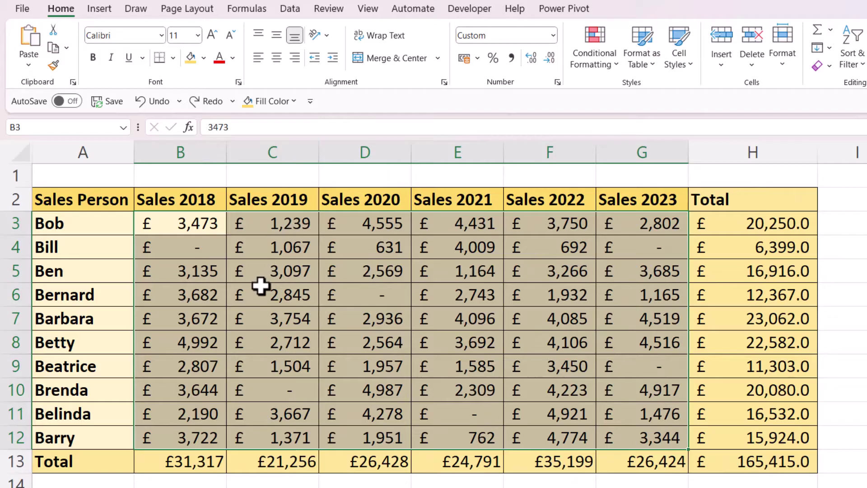
Delete the '* ' fill characters from all three accounting code sections, putting £ beside numbers
key("ctrl+1")
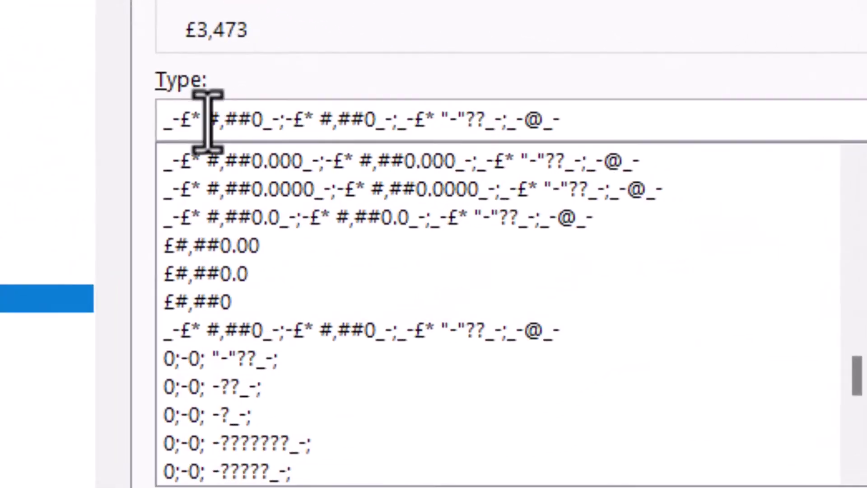
left_click(208, 121)
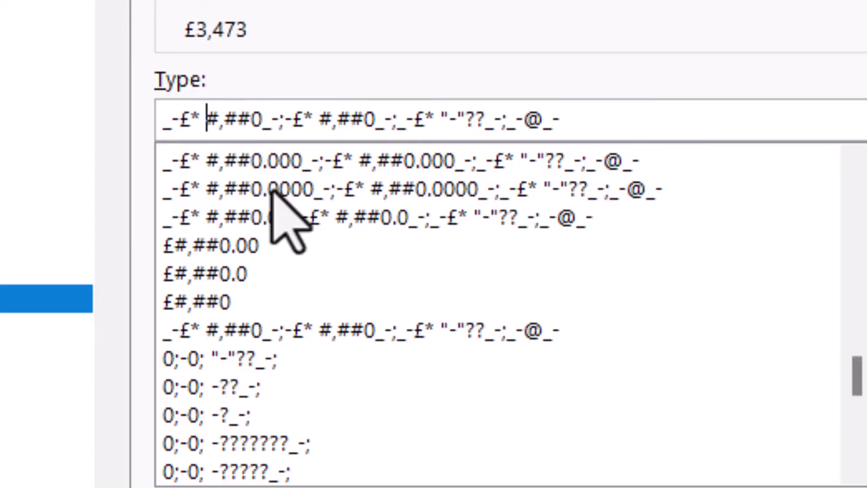
key("BackSpace")
key("BackSpace")
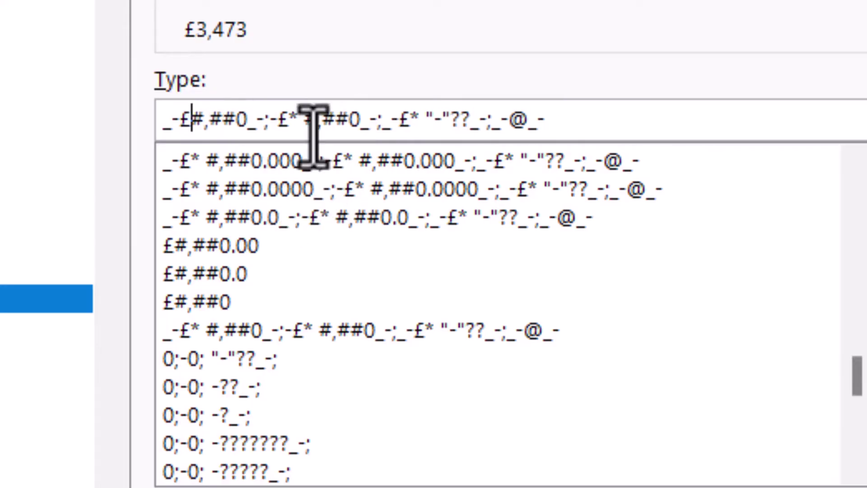
left_click(300, 118)
key("BackSpace")
key("BackSpace")
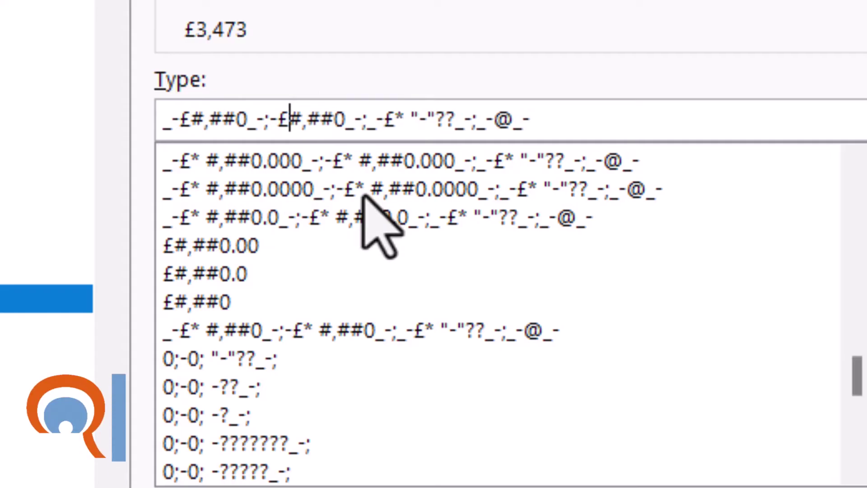
left_click(410, 117)
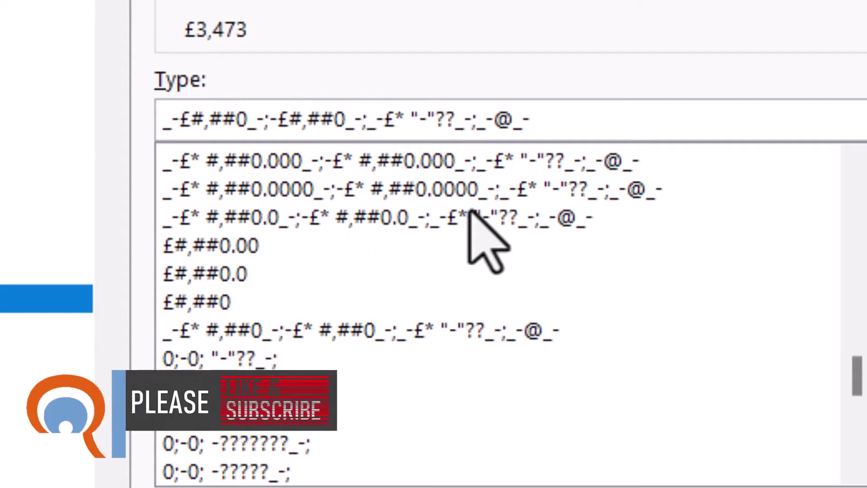
key("BackSpace")
key("BackSpace")
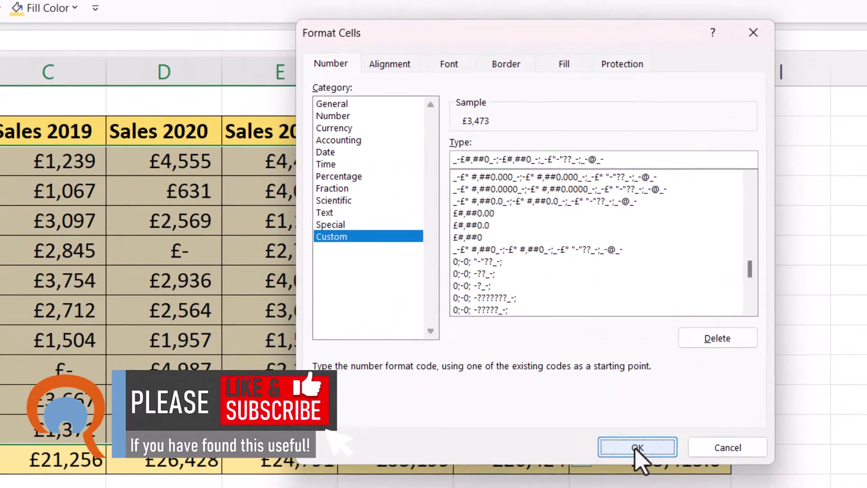
left_click(636, 448)
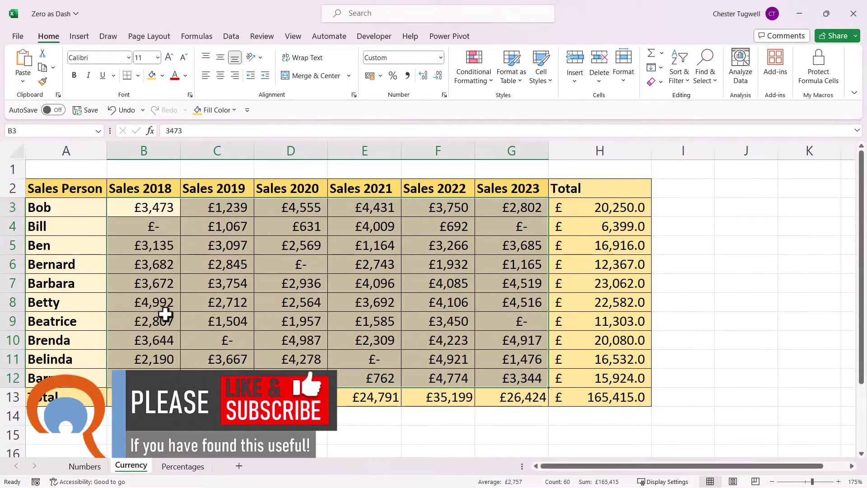
Switch the figures to built-in Currency format, showing £3,473.00 and zeros as £0.00
left_click(440, 59)
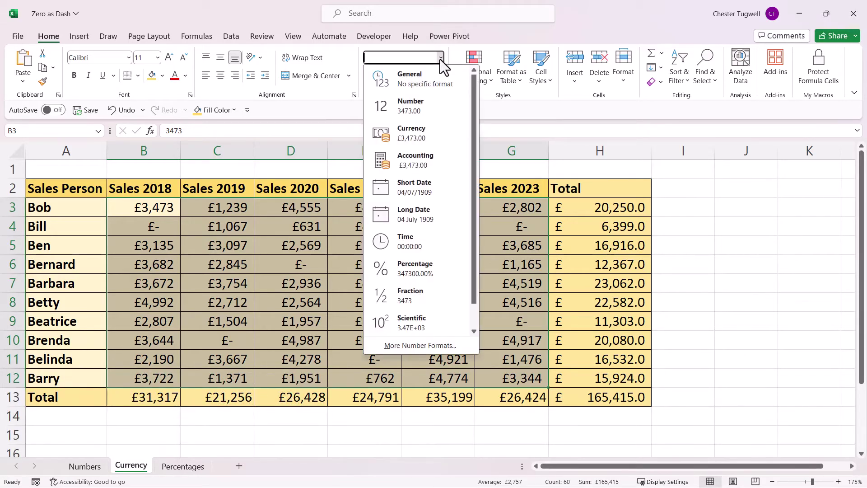
left_click(405, 135)
Build and apply the custom code £#,##0.00;-£#,##0.00;- so zeros show as dashes
key("ctrl+1")
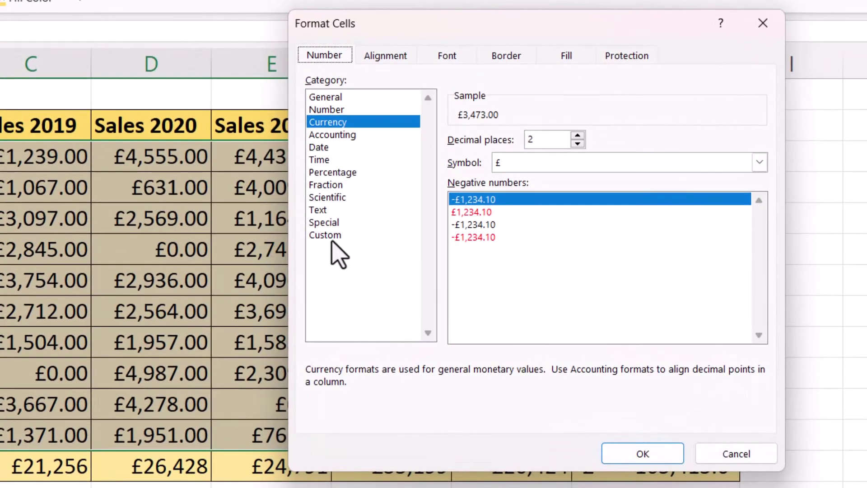
left_click(333, 237)
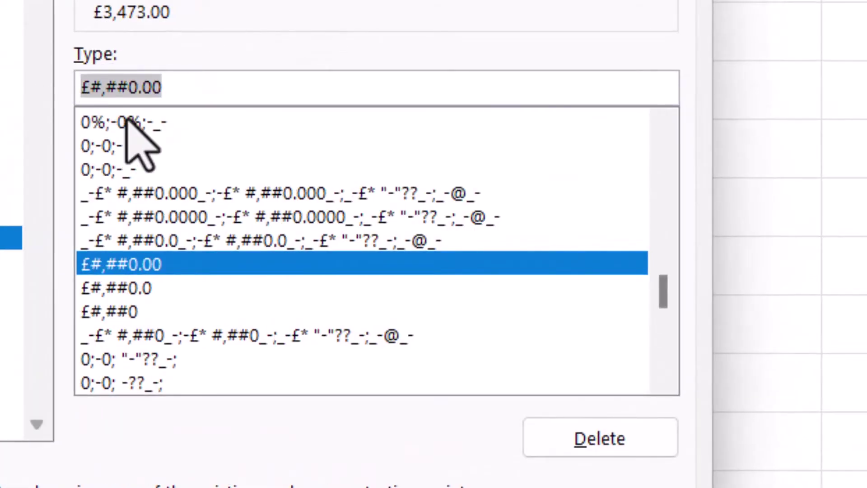
key("ctrl+c")
left_click(190, 89)
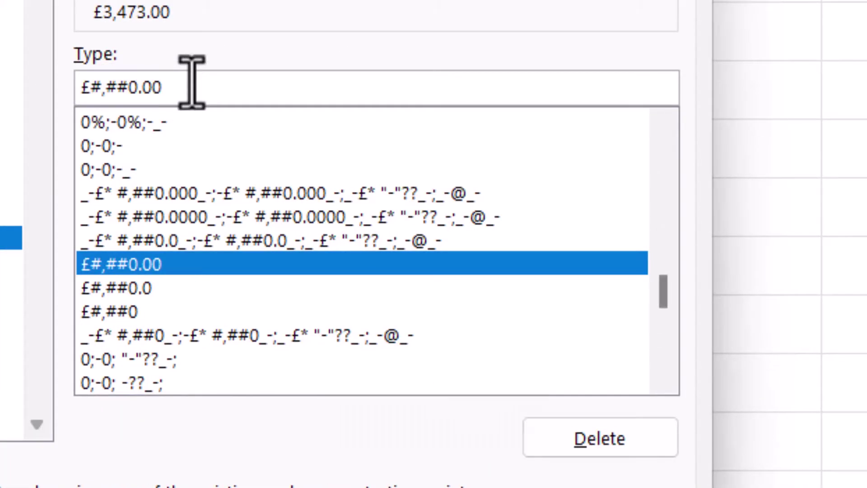
type(";")
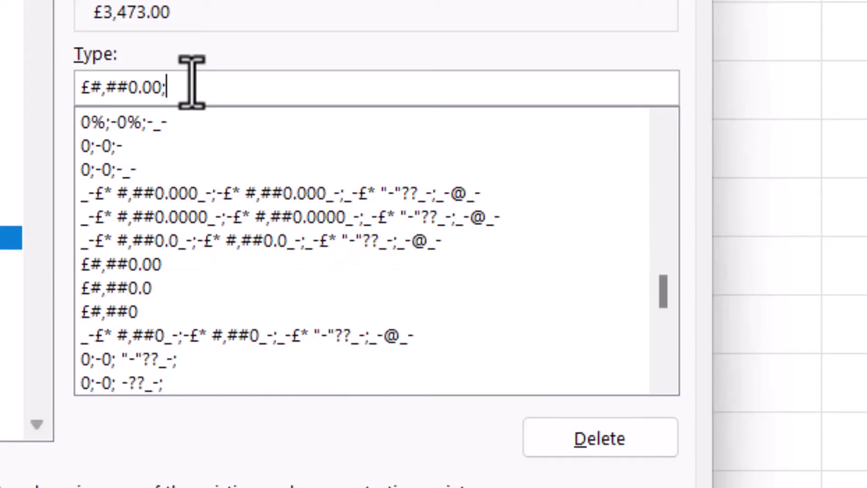
key("ctrl+v")
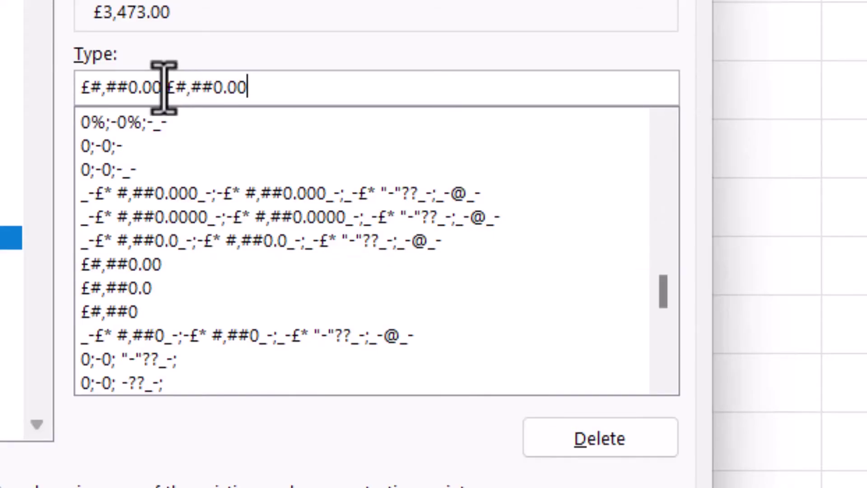
key("Left")
key("Left")
key("Left")
key("Left")
key("Left")
key("Left")
key("Left")
key("Left")
key("Left")
type("-")
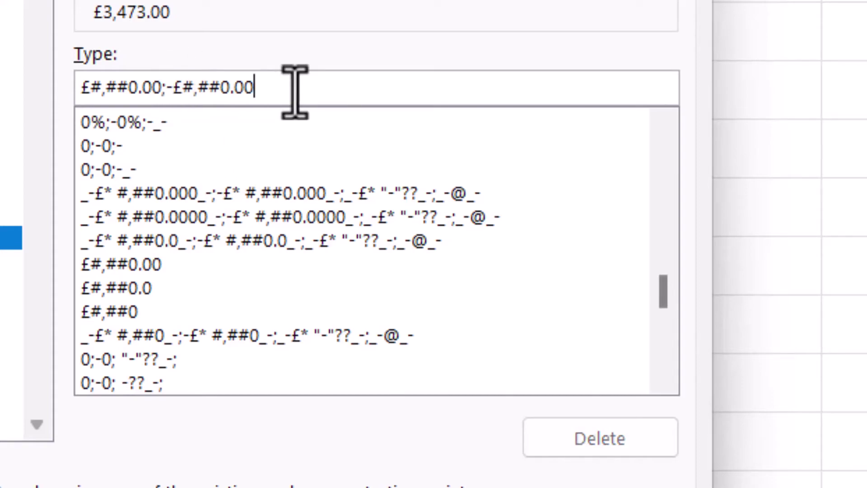
type(";-")
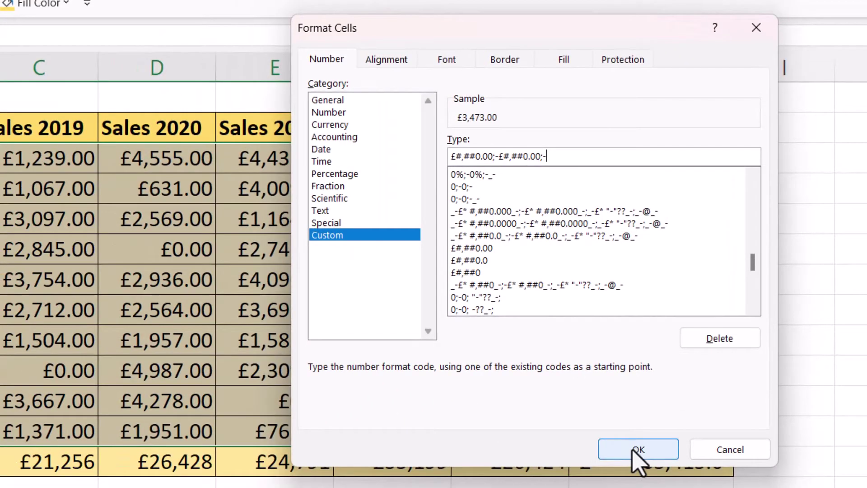
left_click(635, 447)
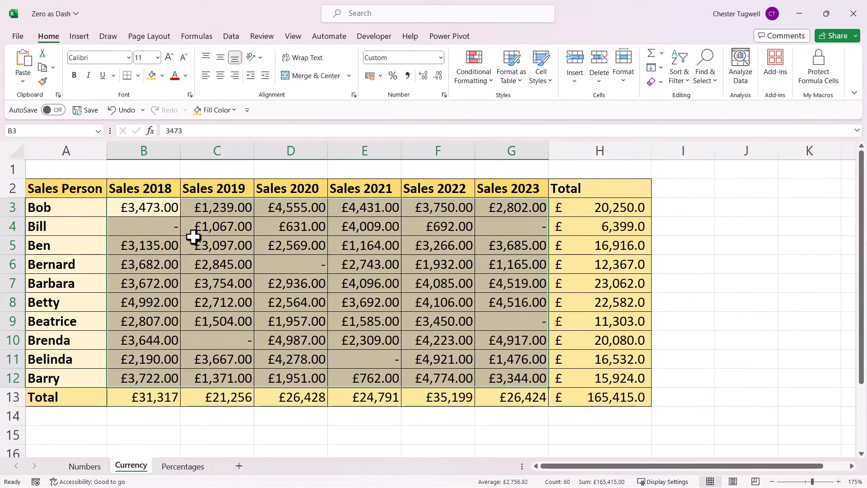
Append ? to make the code £#,##0.00;-£#,##0.00;-? and pad the zero dash
key("ctrl+1")
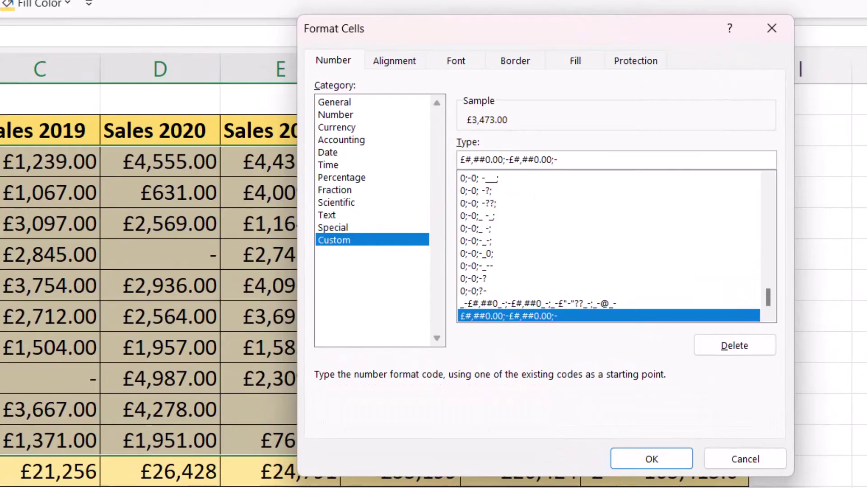
type("?")
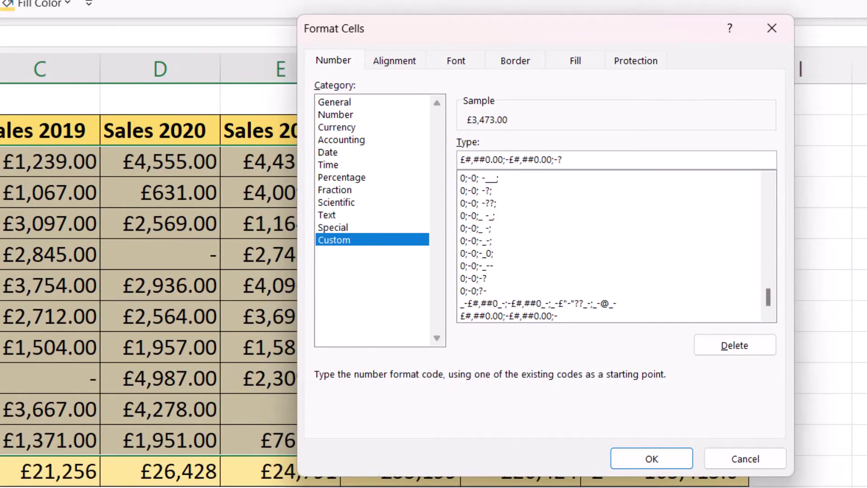
left_click(636, 460)
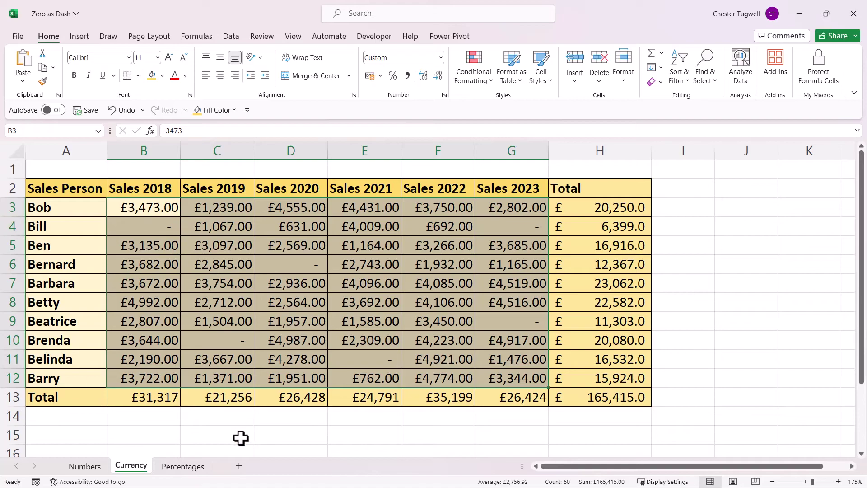
On the Percentages sheet, apply custom format 0%;-0%;- to B3:G12
left_click(183, 467)
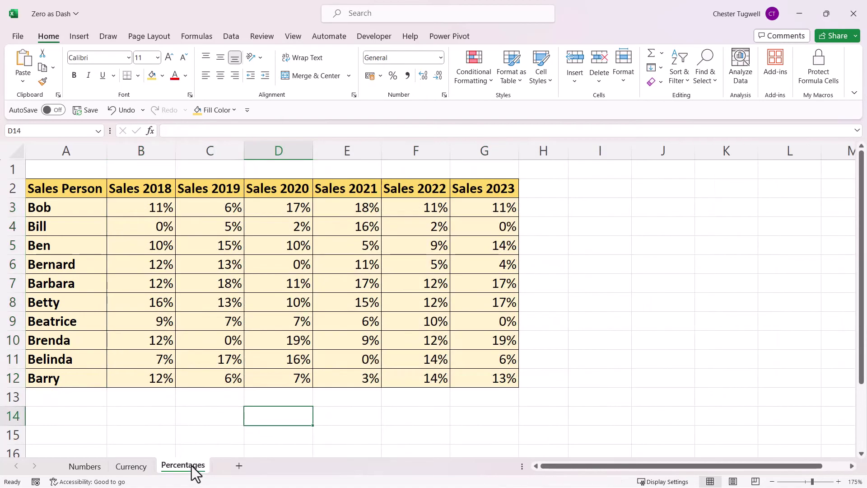
mouse_move(151, 204)
left_mouse_down()
mouse_move(500, 306)
mouse_move(482, 378)
left_mouse_up()
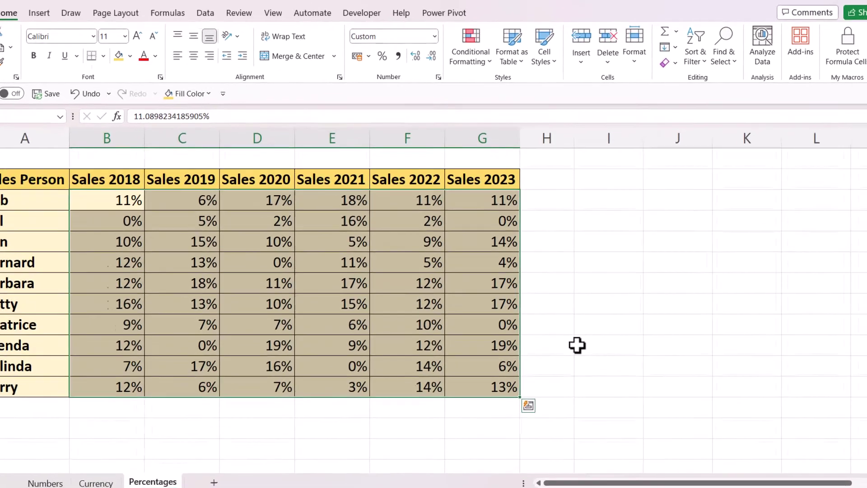
key("ctrl+1")
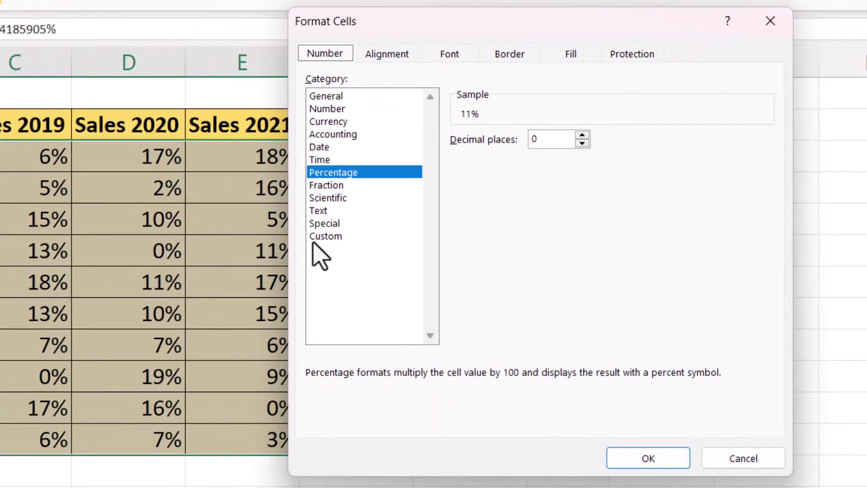
left_click(316, 237)
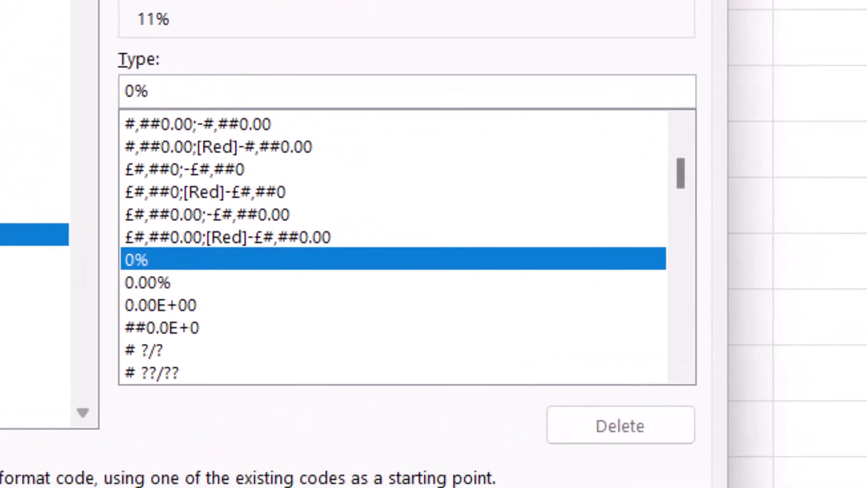
type(";-0%;-")
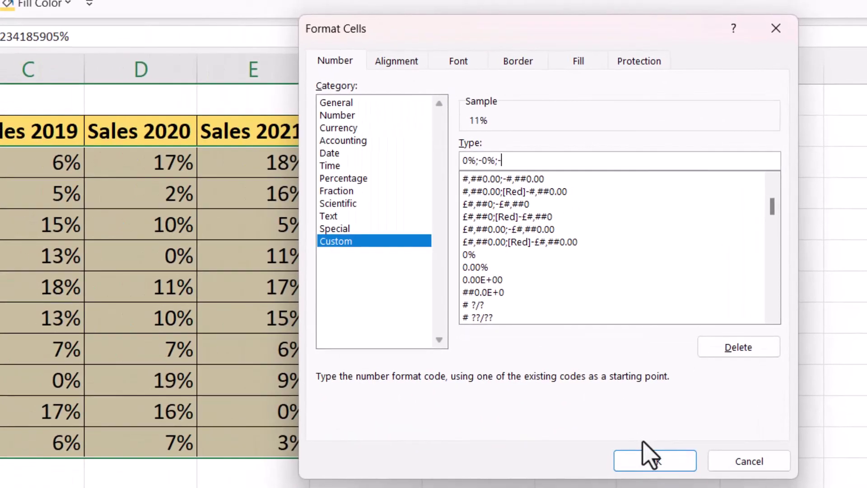
left_click(654, 462)
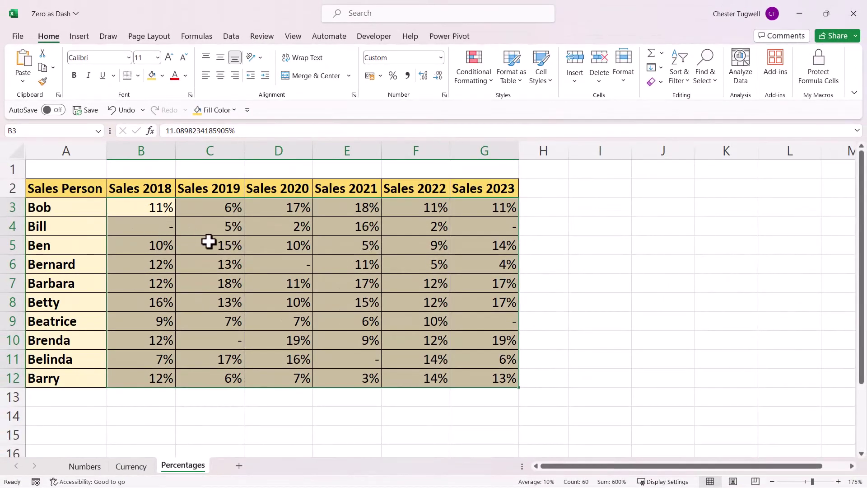
Reopen Format Cells and append ? to make the percentage format code 0%;-0%;-?
key("ctrl+1")
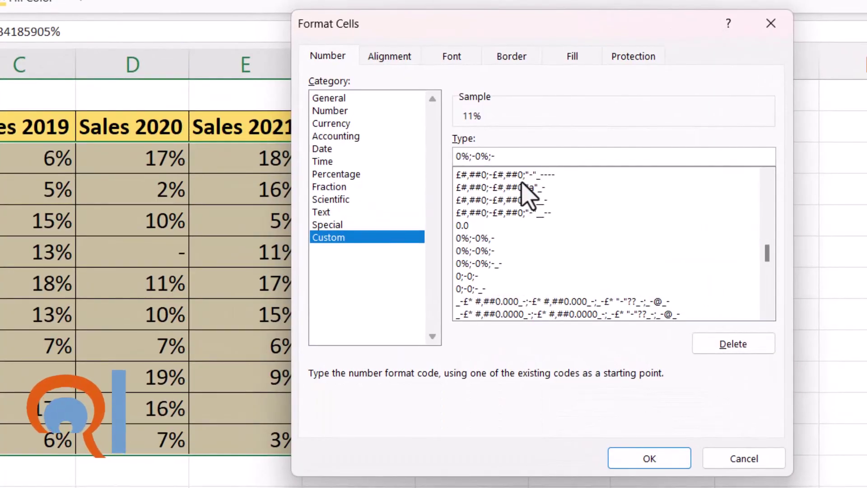
type("?")
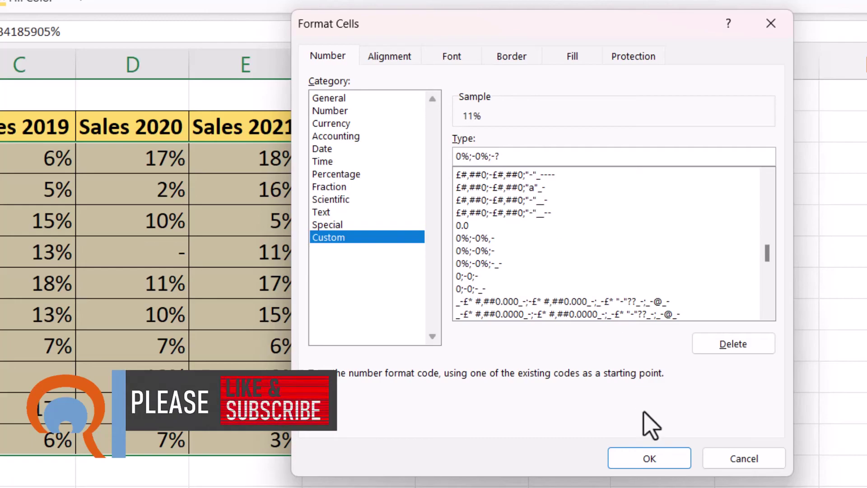